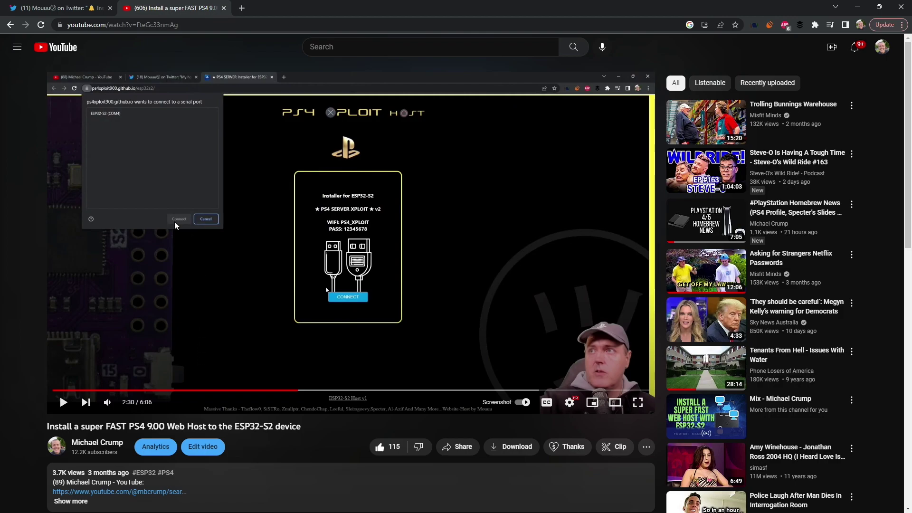
Show the Twitter post that is open in the other browser tab.
{"action": "left_click", "coordinate": [59, 6]}
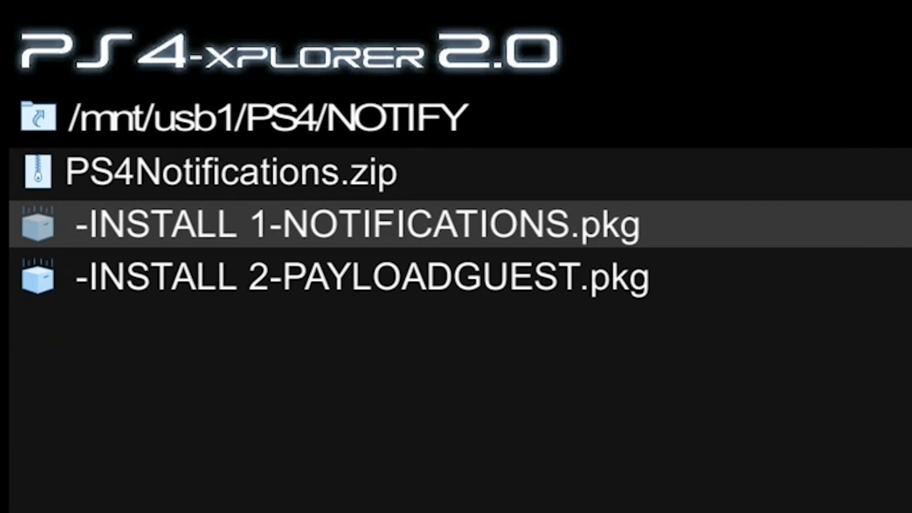
Install the package -INSTALL 1-NOTIFICATIONS.pkg from /mnt/usb1/PS4/NOTIFY and close its details.
{"action": "key", "text": "Up"}
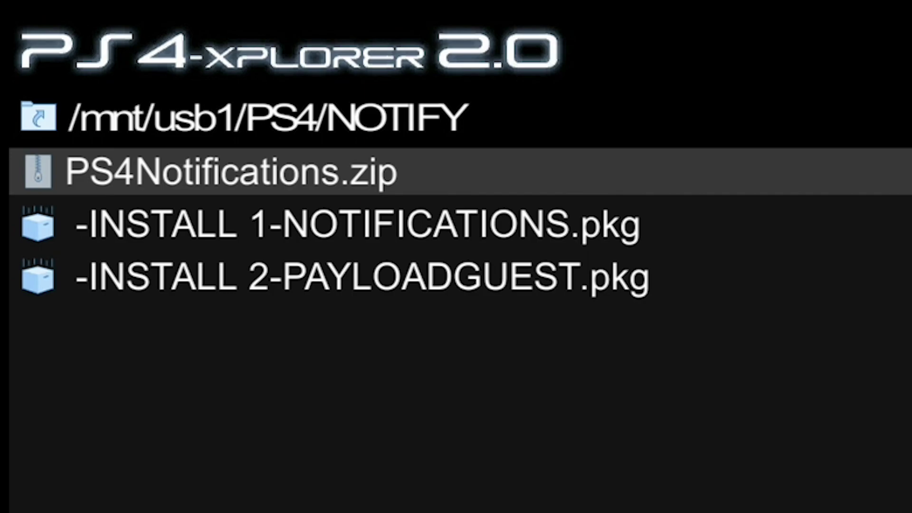
{"action": "key", "text": "Down"}
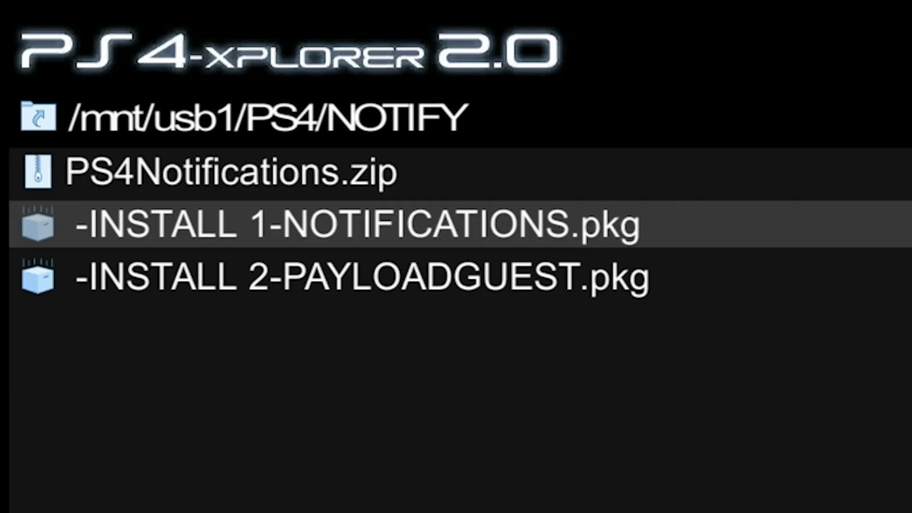
{"action": "key", "text": "Down"}
{"action": "key", "text": "Up"}
{"action": "key", "text": "Down"}
{"action": "key", "text": "Up"}
{"action": "key", "text": "Down"}
{"action": "key", "text": "Up"}
{"action": "key", "text": "Return"}
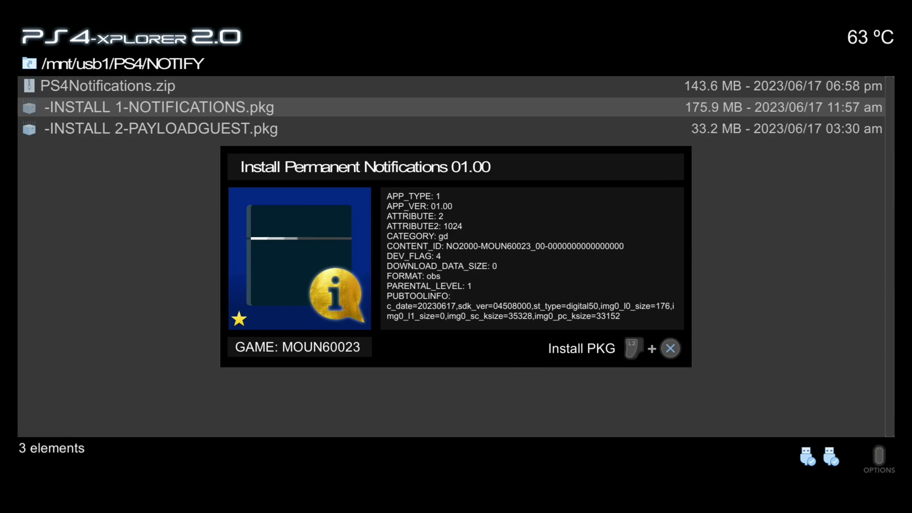
{"action": "key", "text": "Return"}
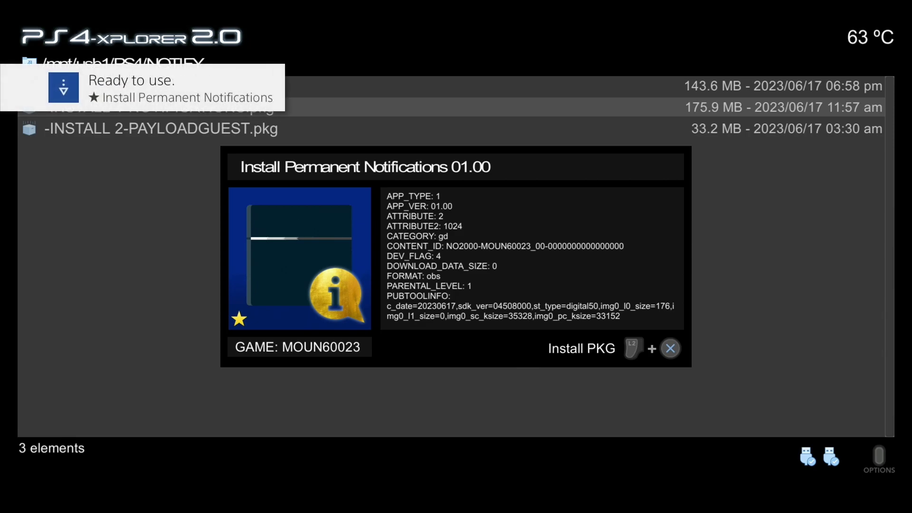
{"action": "key", "text": "Escape"}
Run Install Permanent Notifications from the home screen and close the application.
{"action": "key", "text": "Down"}
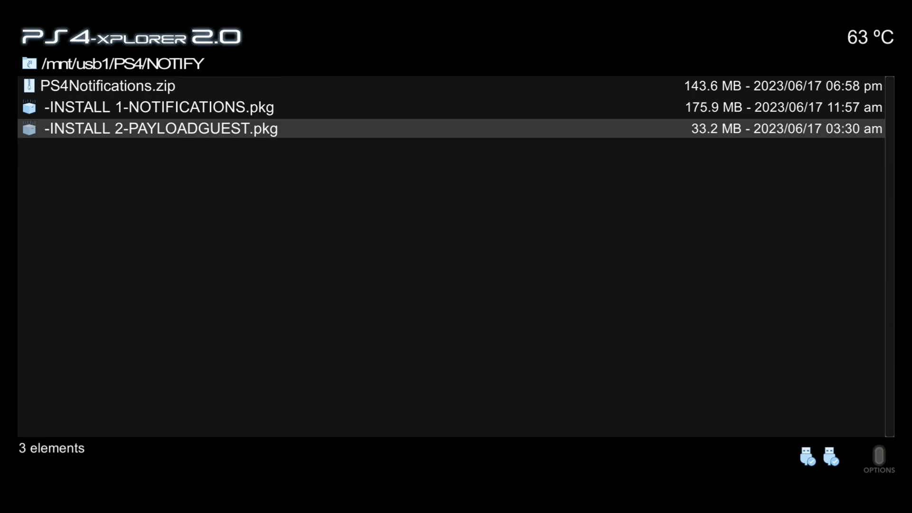
{"action": "key", "text": "super"}
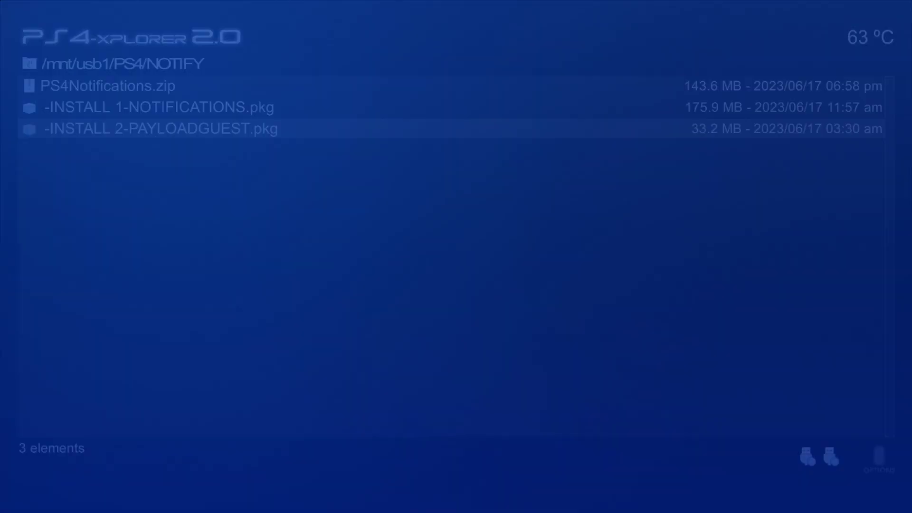
{"action": "key", "text": "Right"}
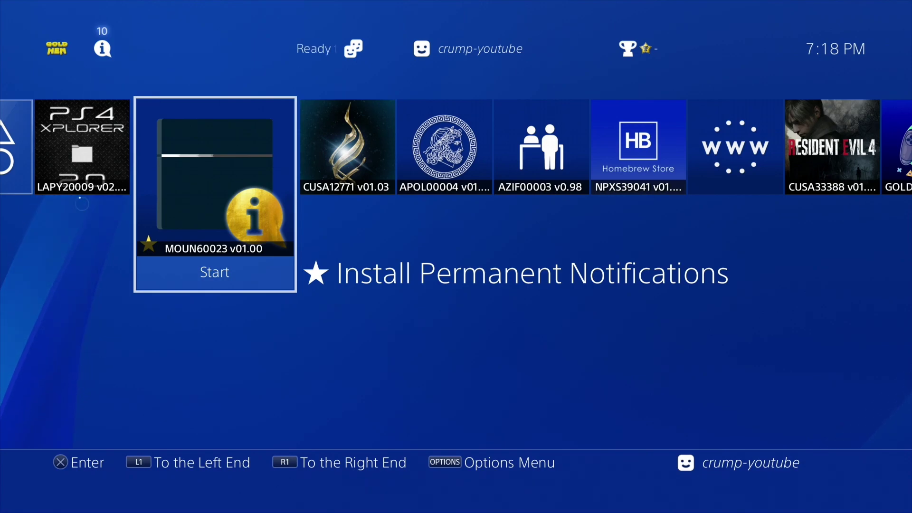
{"action": "key", "text": "Return"}
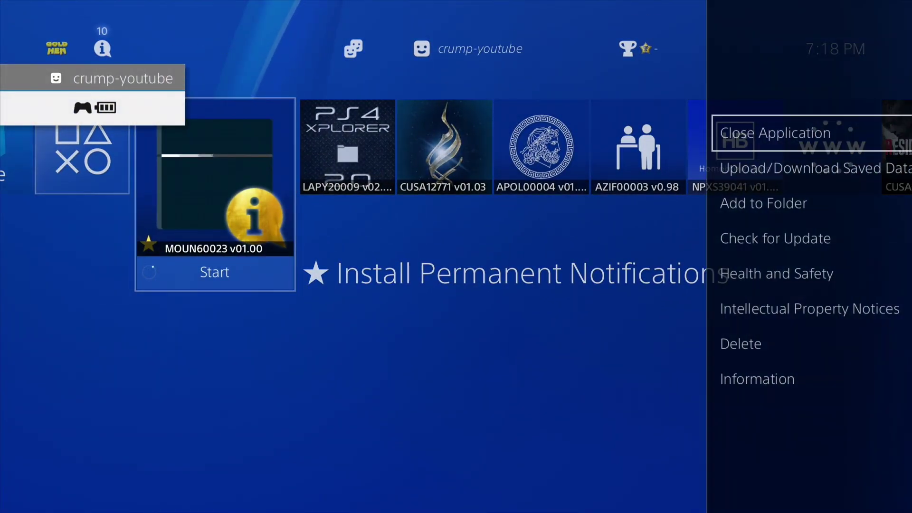
{"action": "key", "text": "Return"}
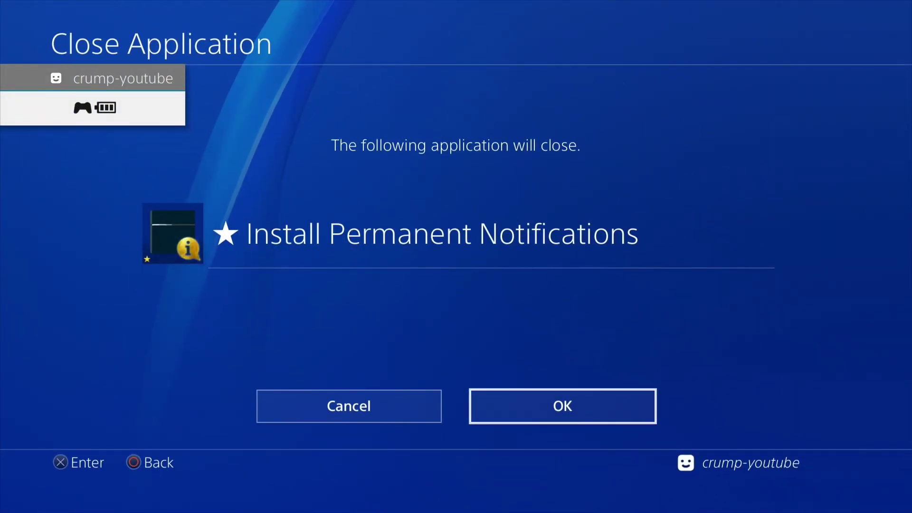
{"action": "key", "text": "Return"}
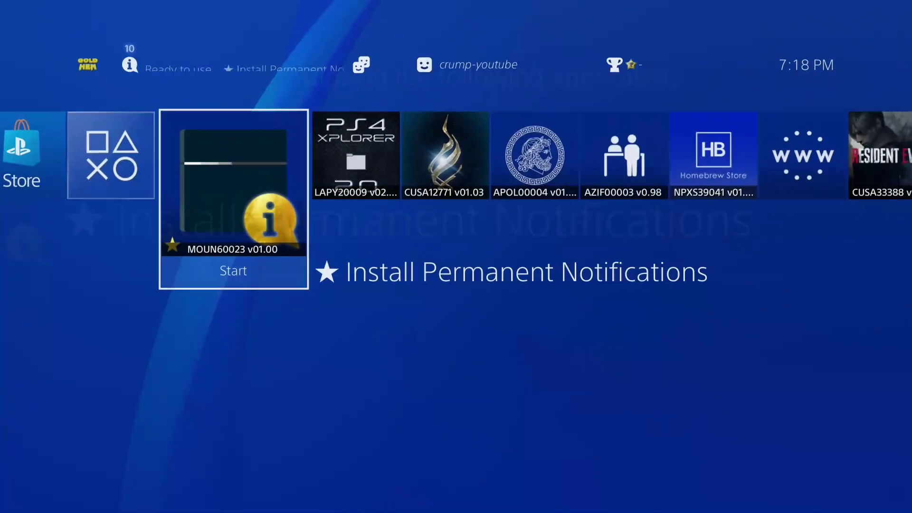
Start Payload Guest from the home screen and run the Notification-Shortcut payload.
{"action": "key", "text": "Right"}
{"action": "key", "text": "Right"}
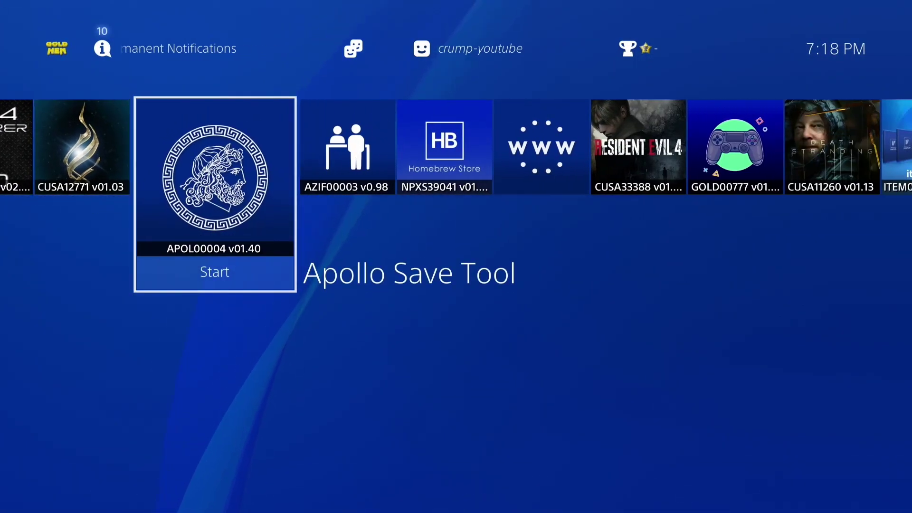
{"action": "key", "text": "Right"}
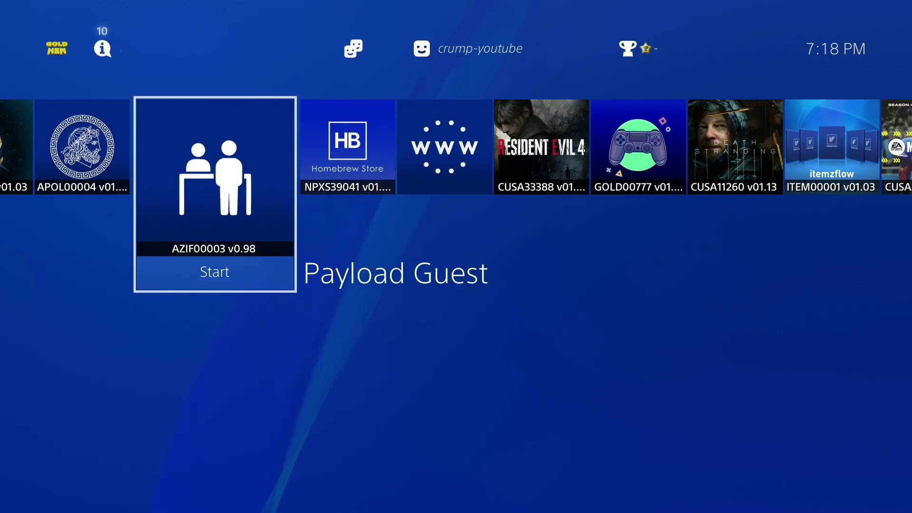
{"action": "key", "text": "Return"}
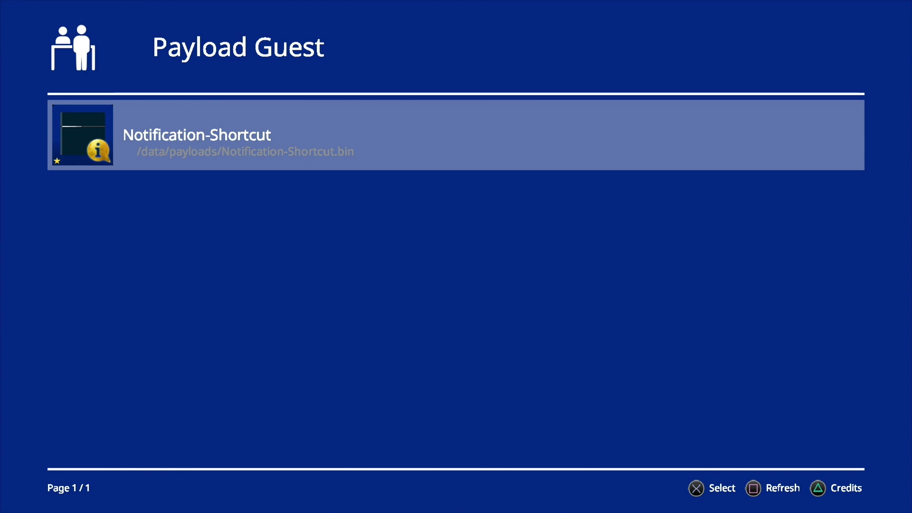
{"action": "key", "text": "Return"}
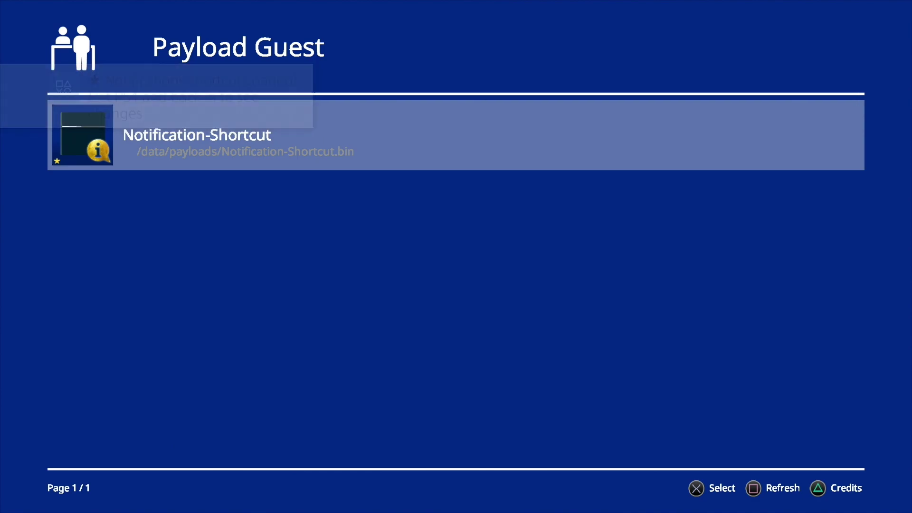
Return to the home screen and open the Notifications list.
{"action": "key", "text": "super"}
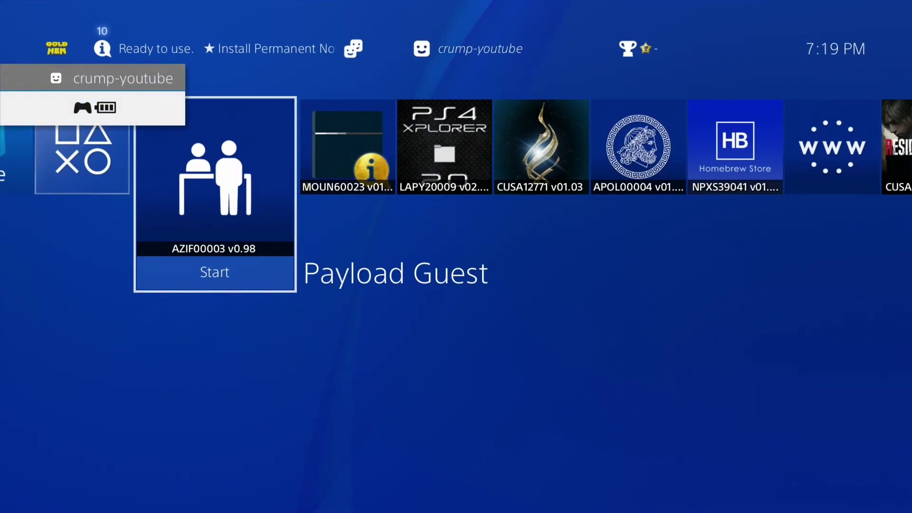
{"action": "key", "text": "Up"}
{"action": "key", "text": "Left"}
{"action": "key", "text": "Left"}
{"action": "key", "text": "Left"}
{"action": "key", "text": "Left"}
{"action": "key", "text": "Left"}
{"action": "key", "text": "Left"}
{"action": "key", "text": "Left"}
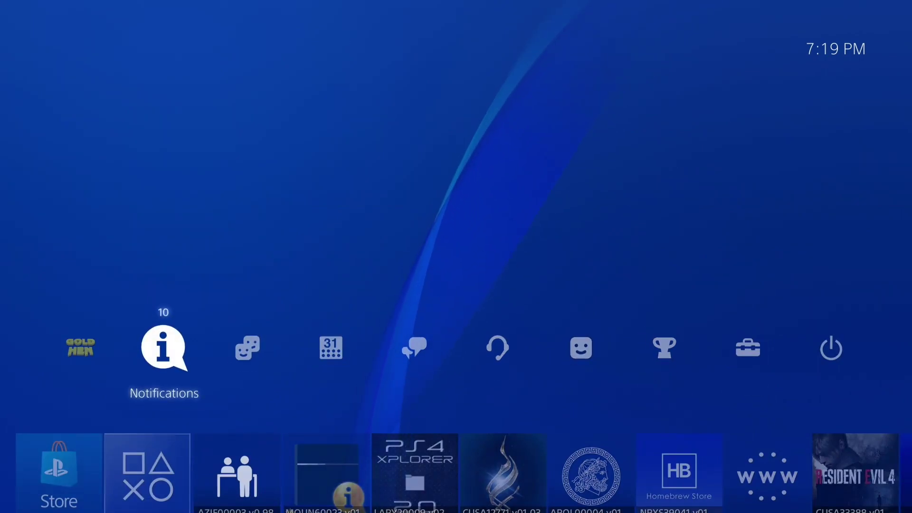
{"action": "key", "text": "Return"}
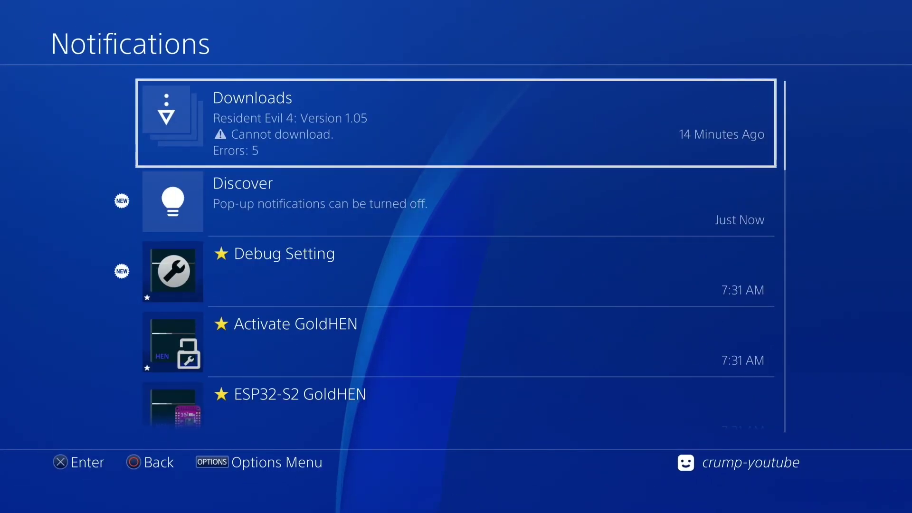
Open the Debug Setting shortcut from the Notifications list.
{"action": "key", "text": "Down"}
{"action": "key", "text": "Down"}
{"action": "key", "text": "Down"}
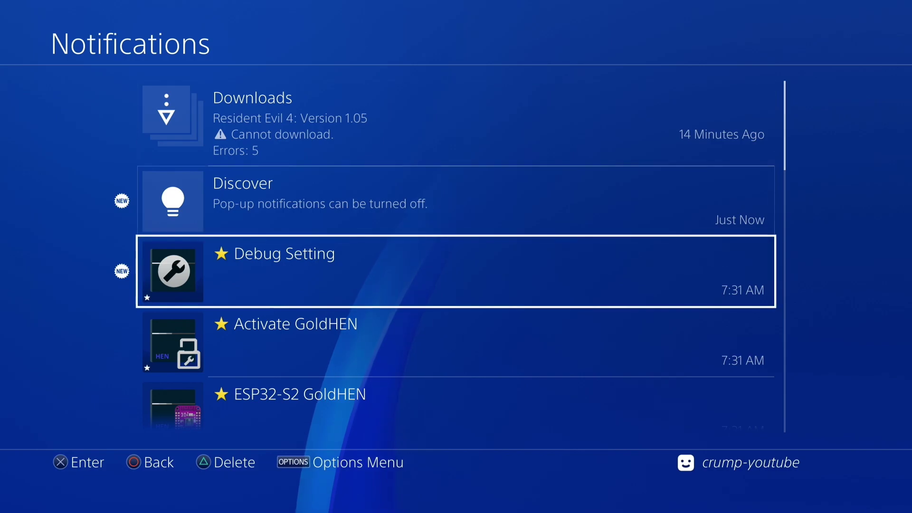
{"action": "key", "text": "Up"}
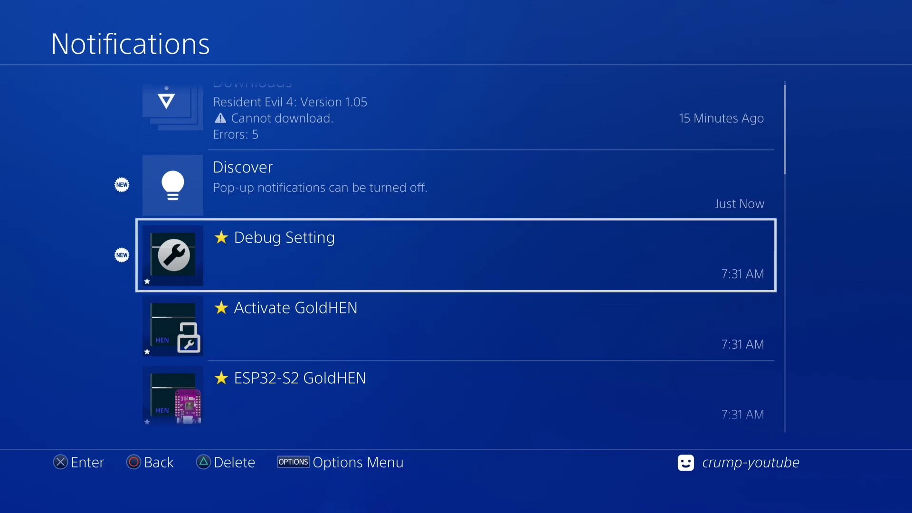
{"action": "key", "text": "Return"}
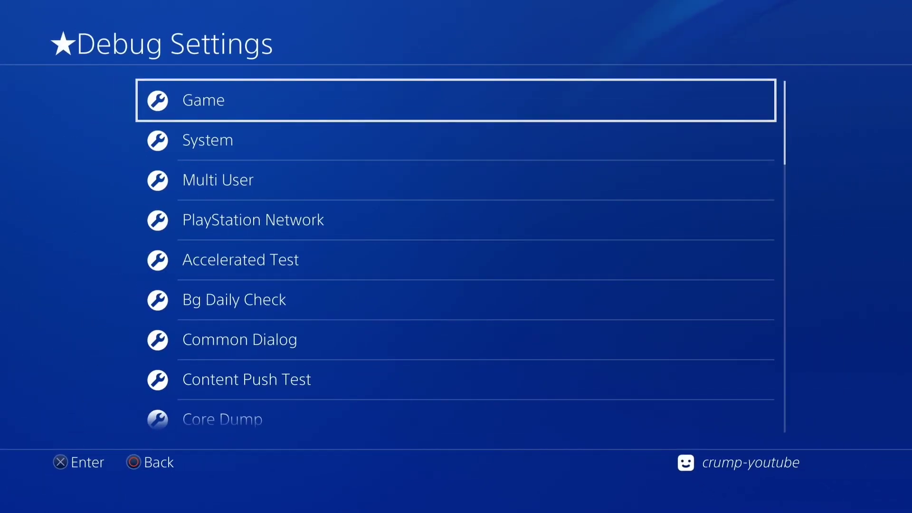
Look through the Debug Settings entries and return to the Notifications list.
{"action": "key", "text": "Down"}
{"action": "key", "text": "Down"}
{"action": "key", "text": "Down"}
{"action": "key", "text": "Down"}
{"action": "key", "text": "Down"}
{"action": "key", "text": "Down"}
{"action": "key", "text": "Down"}
{"action": "key", "text": "Down"}
{"action": "key", "text": "Down"}
{"action": "key", "text": "Down"}
{"action": "key", "text": "Down"}
{"action": "key", "text": "Down"}
{"action": "key", "text": "Down"}
{"action": "key", "text": "Down"}
{"action": "key", "text": "Down"}
{"action": "key", "text": "Return"}
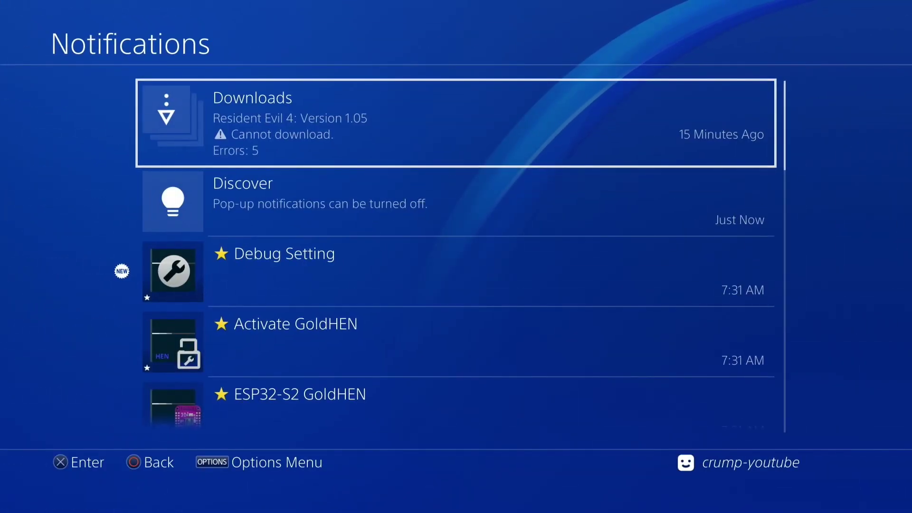
Open the Activate GoldHEN shortcut and return to the Notifications list.
{"action": "key", "text": "Down"}
{"action": "key", "text": "Down"}
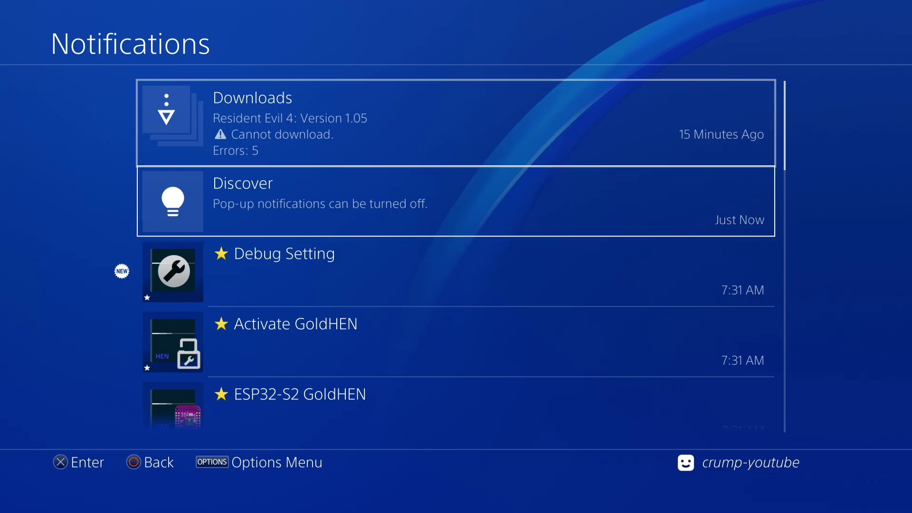
{"action": "key", "text": "Down"}
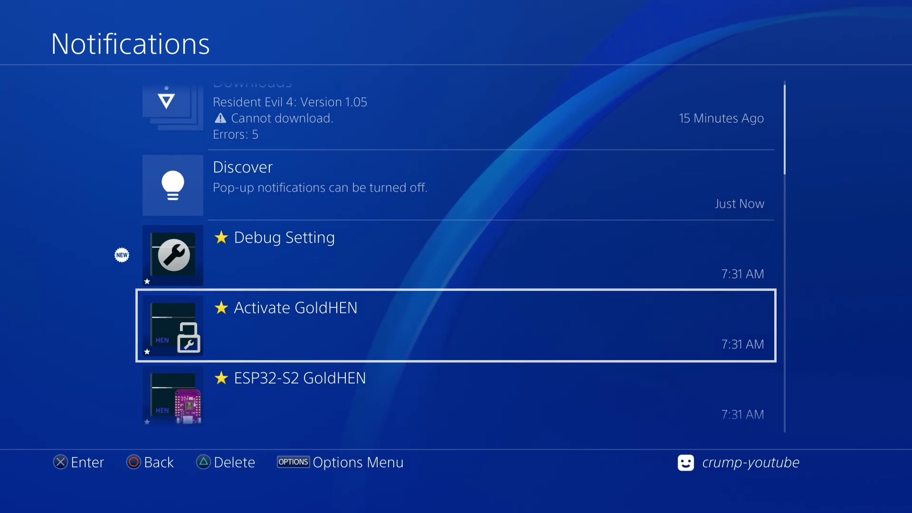
{"action": "key", "text": "Return"}
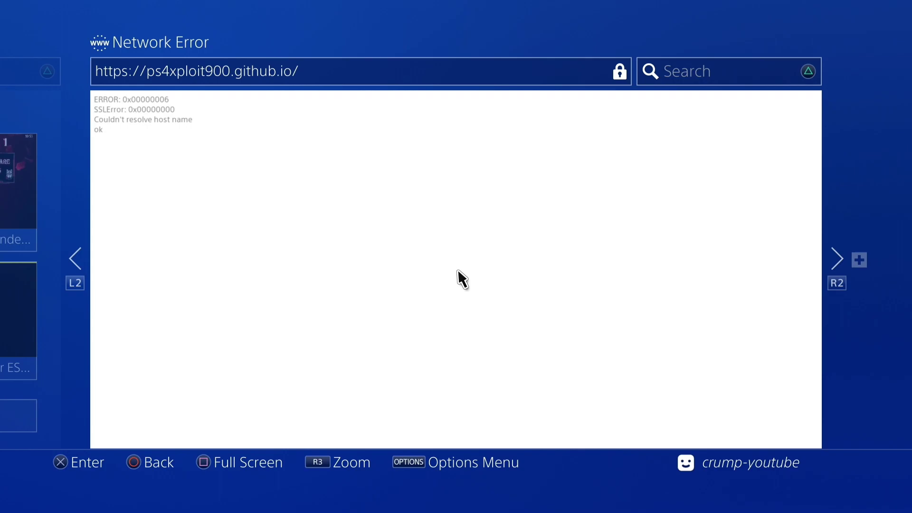
{"action": "key", "text": "Escape"}
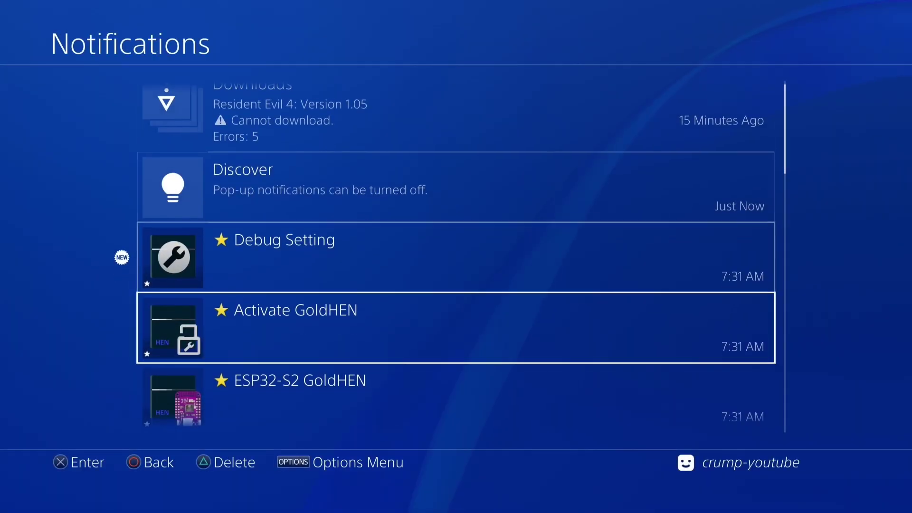
Open the USB Storage Device shortcut below ESP32-S2 GoldHEN and return to the Notifications list.
{"action": "key", "text": "Down"}
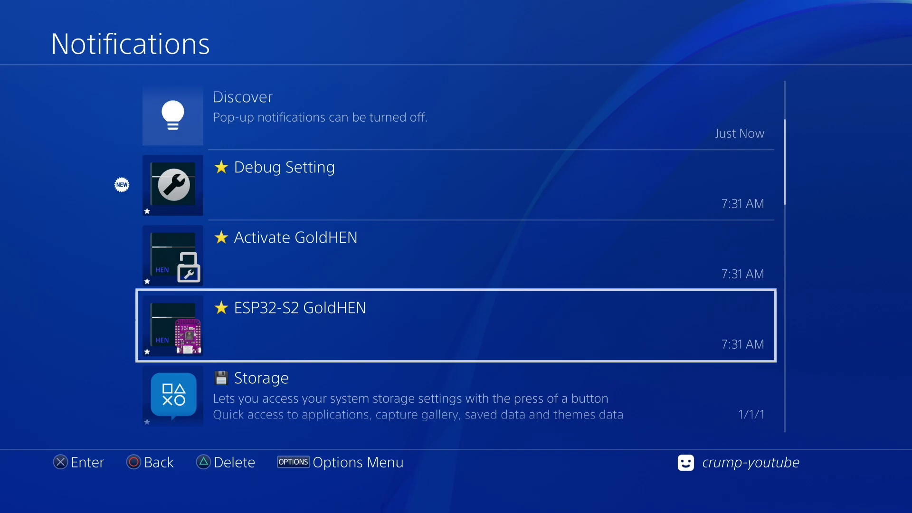
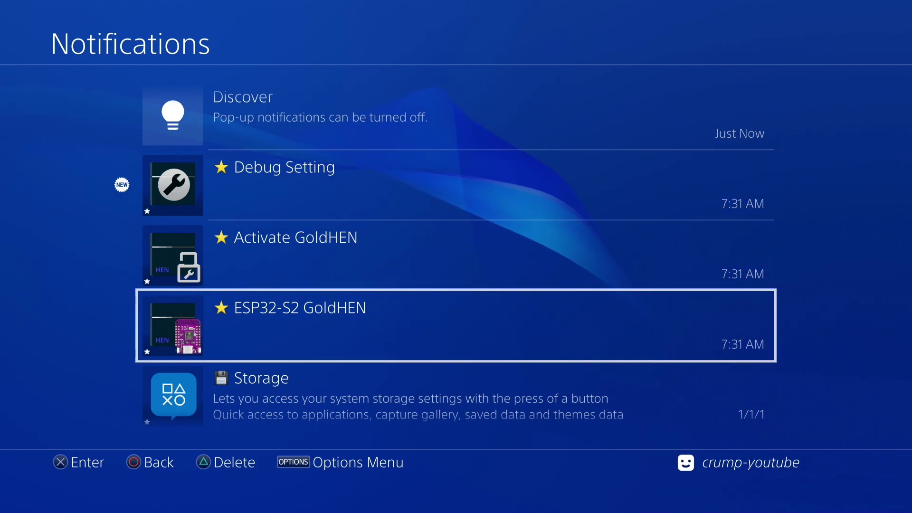
{"action": "key", "text": "Down"}
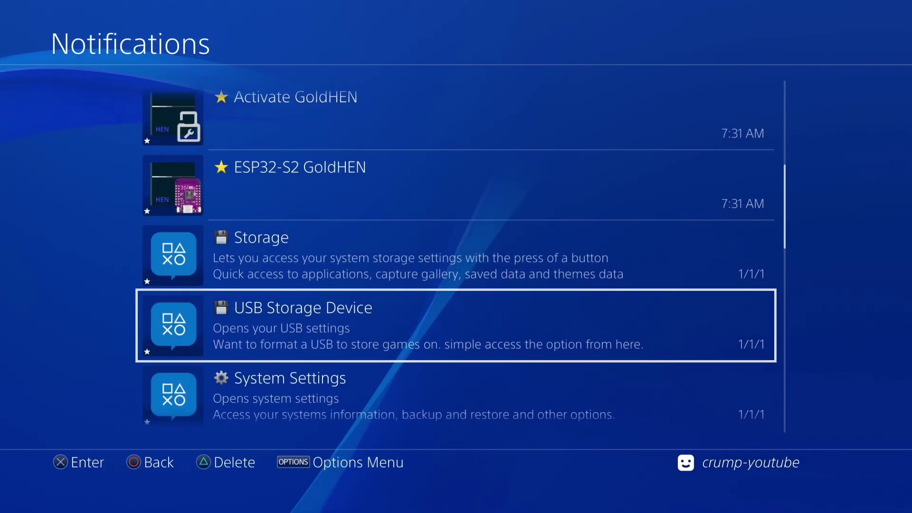
{"action": "key", "text": "Return"}
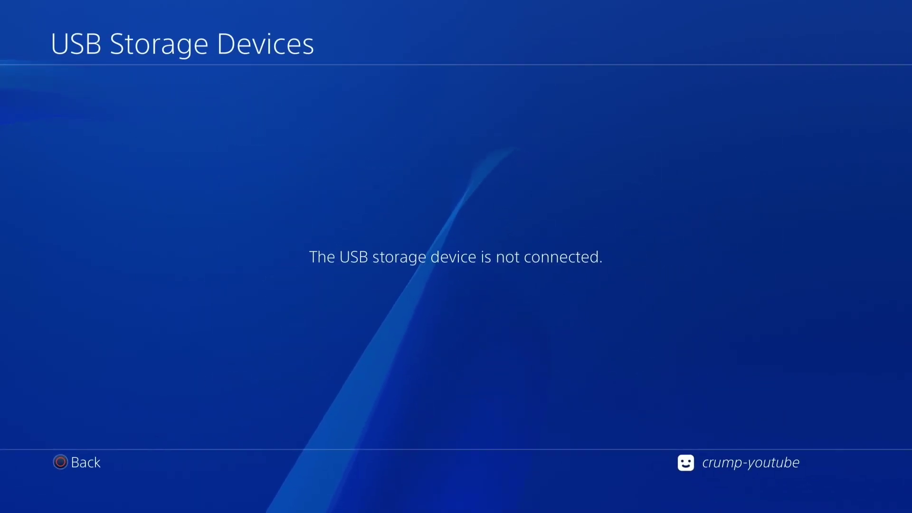
{"action": "key", "text": "Escape"}
Try the System Settings, Library and Controller Options shortcuts, returning to the Notifications list after each.
{"action": "key", "text": "Down"}
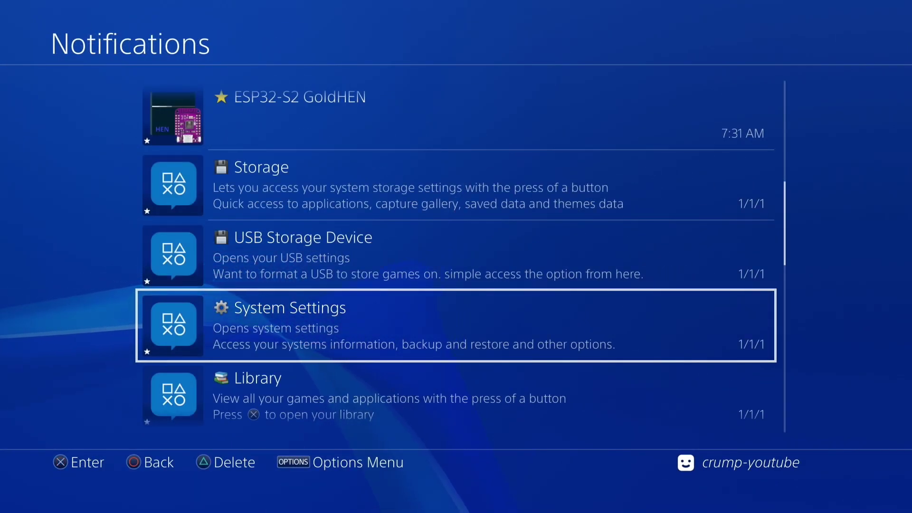
{"action": "key", "text": "Return"}
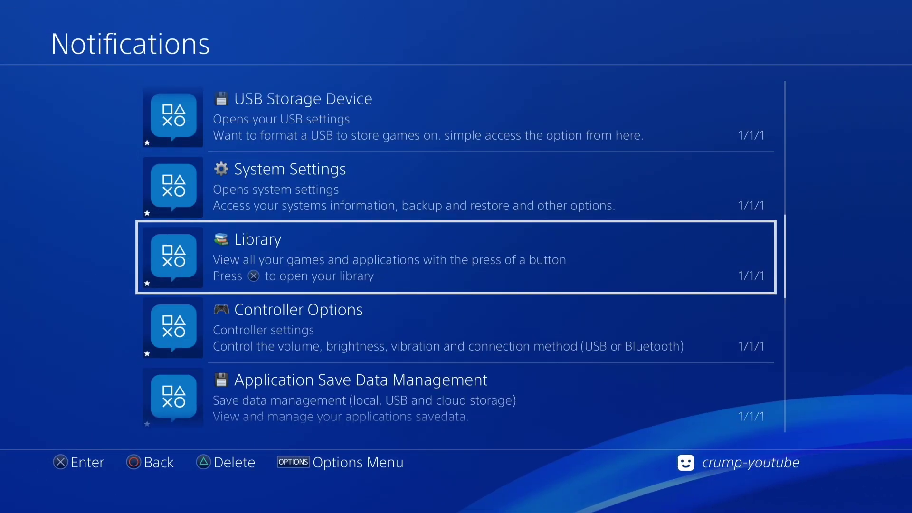
{"action": "key", "text": "Return"}
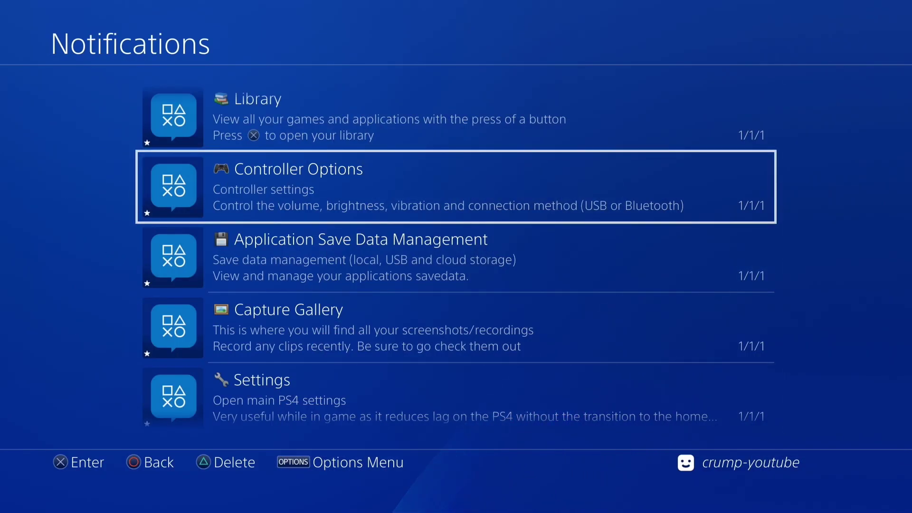
{"action": "key", "text": "Return"}
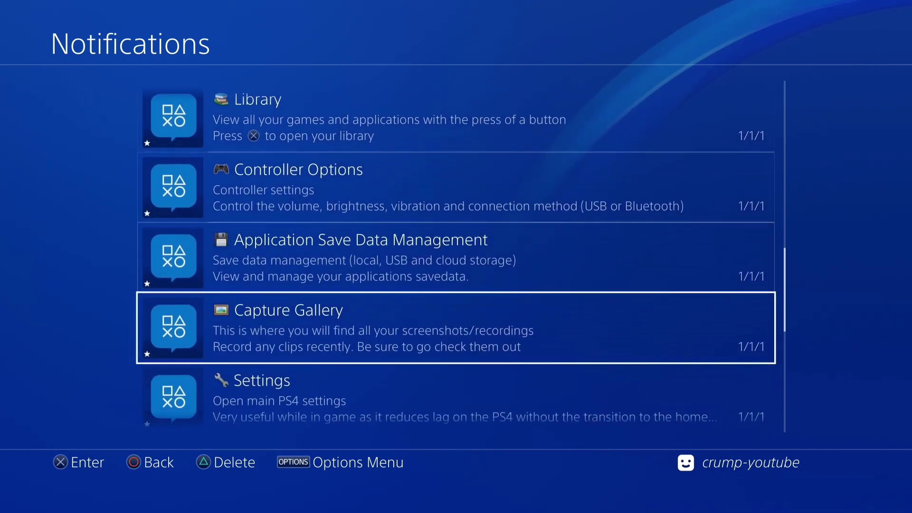
Look through the remaining shortcuts in the Notifications list, from Capture Gallery down to Video Output Information.
{"action": "key", "text": "Down"}
{"action": "key", "text": "Down"}
{"action": "key", "text": "Down"}
{"action": "key", "text": "Down"}
{"action": "key", "text": "Down"}
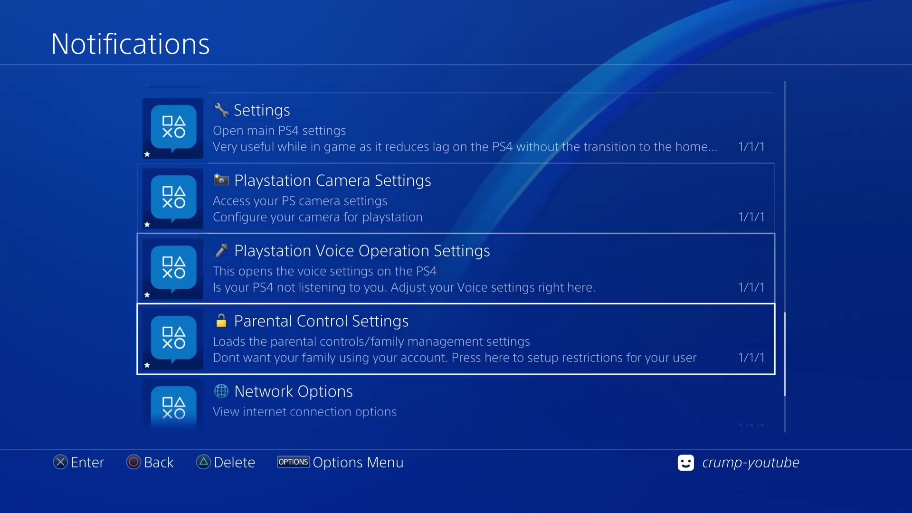
{"action": "key", "text": "Up"}
{"action": "key", "text": "Up"}
{"action": "key", "text": "Up"}
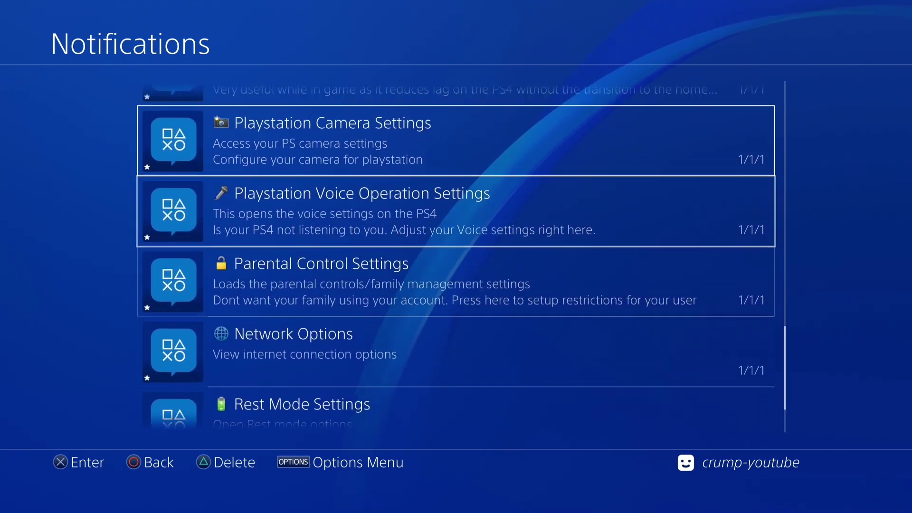
{"action": "key", "text": "Down"}
{"action": "key", "text": "Down"}
{"action": "key", "text": "Down"}
{"action": "key", "text": "Down"}
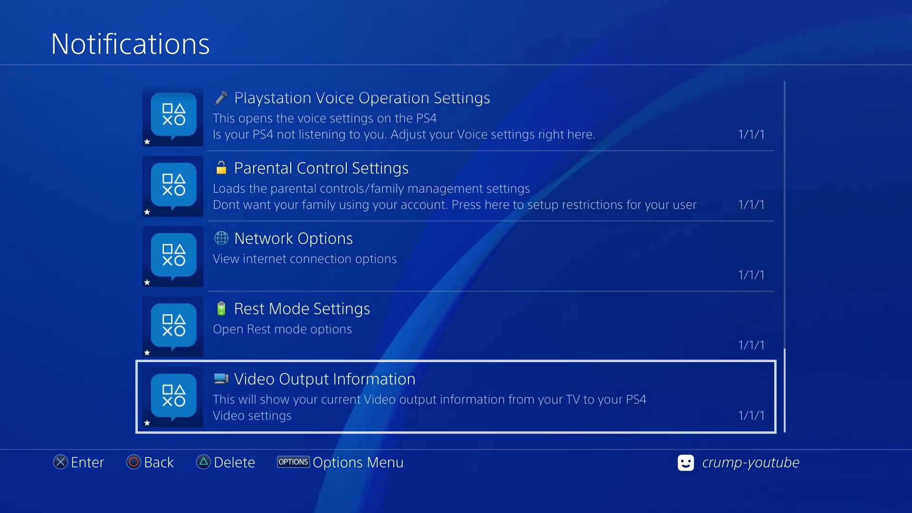
Return from Video Output Information to the Discover entry near the beginning of the Notifications list.
{"action": "key", "text": "Up"}
{"action": "key", "text": "Up"}
{"action": "key", "text": "Up"}
{"action": "key", "text": "Up"}
{"action": "key", "text": "Up"}
{"action": "key", "text": "Up"}
{"action": "key", "text": "Up"}
{"action": "key", "text": "Up"}
{"action": "key", "text": "Up"}
{"action": "key", "text": "Up"}
{"action": "key", "text": "Up"}
{"action": "key", "text": "Up"}
{"action": "key", "text": "Up"}
{"action": "key", "text": "Up"}
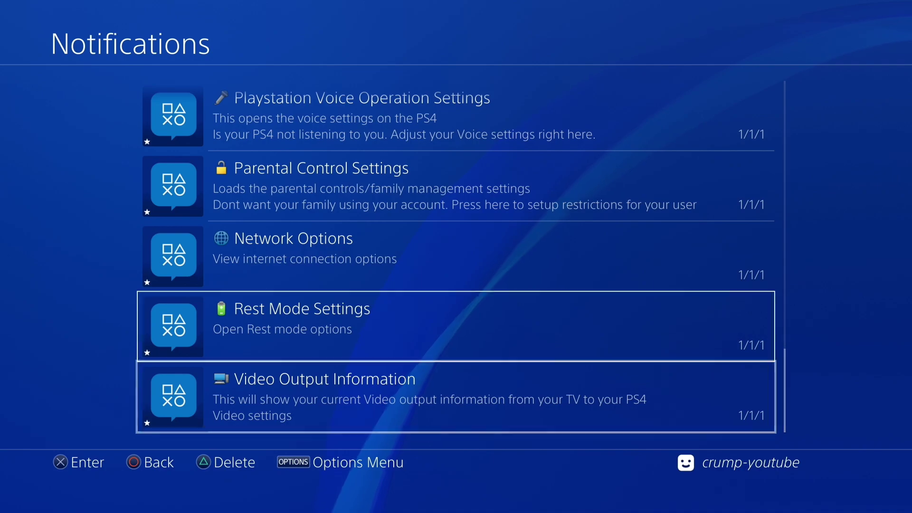
Review the Debug Setting, Activate GoldHEN, ESP32-S2 GoldHEN, Storage and USB Storage Device shortcuts, ending on ESP32-S2 GoldHEN.
{"action": "key", "text": "Down"}
{"action": "key", "text": "Down"}
{"action": "key", "text": "Down"}
{"action": "key", "text": "Down"}
{"action": "key", "text": "Down"}
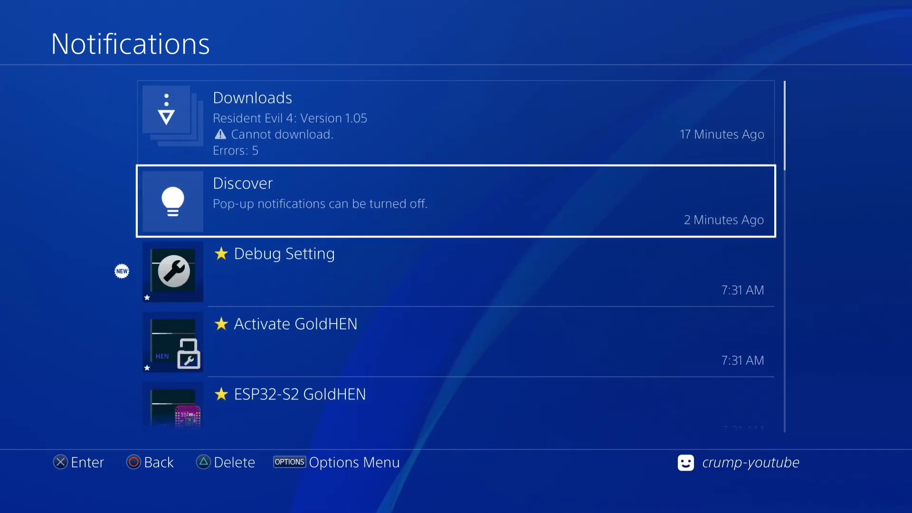
{"action": "key", "text": "Down"}
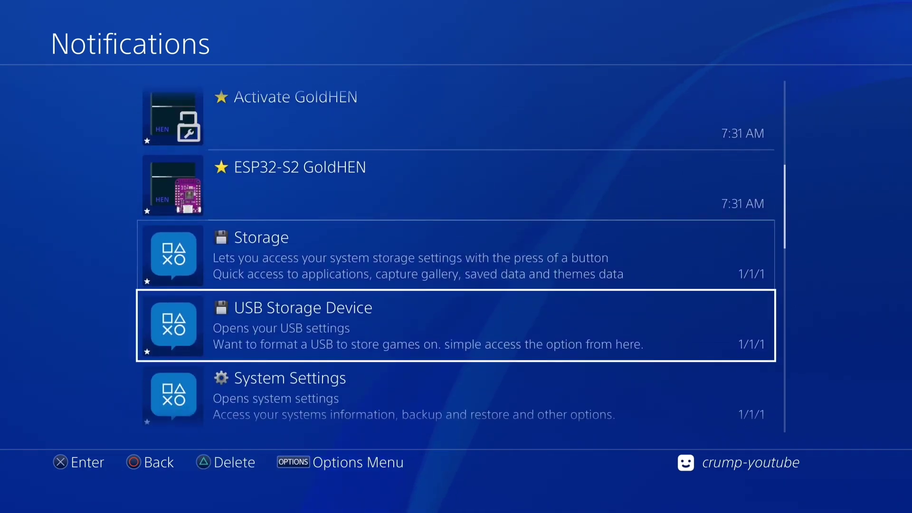
{"action": "key", "text": "Up"}
{"action": "key", "text": "Up"}
{"action": "key", "text": "Up"}
{"action": "key", "text": "Up"}
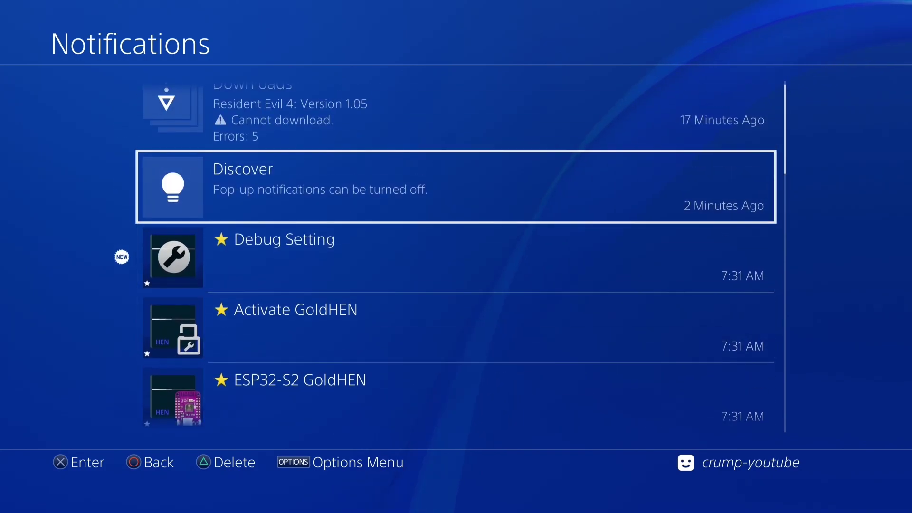
{"action": "key", "text": "Down"}
{"action": "key", "text": "Down"}
{"action": "key", "text": "Down"}
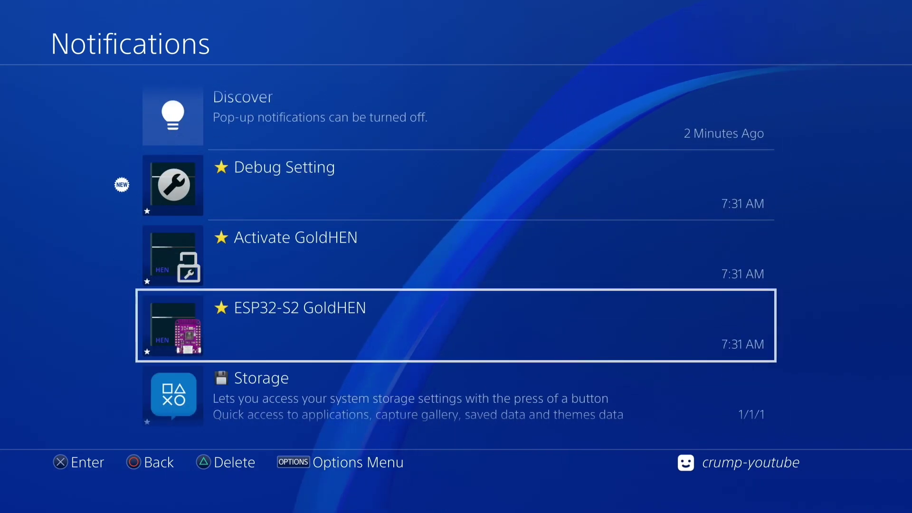